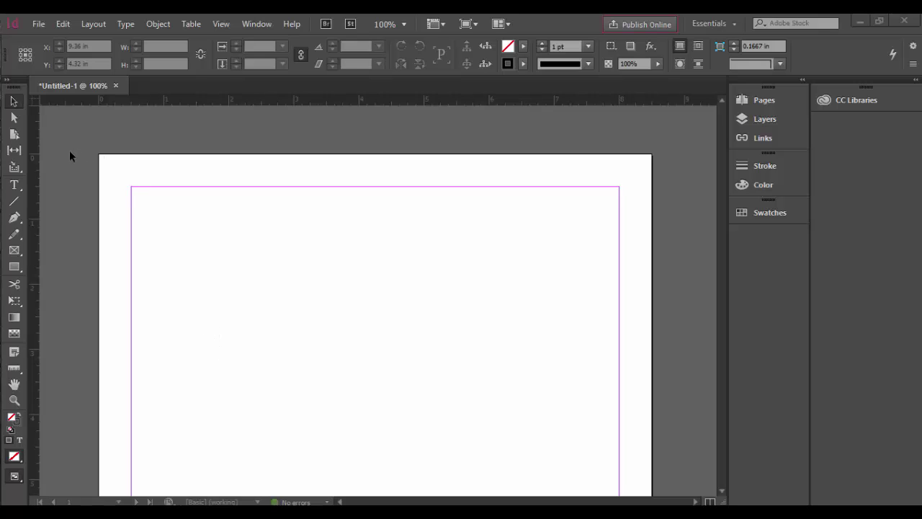
Browse the File, Edit and Help menus, then briefly show and close the Pages panel
{"action": "left_click", "coordinate": [39, 25]}
{"action": "mouse_move", "coordinate": [62, 26]}
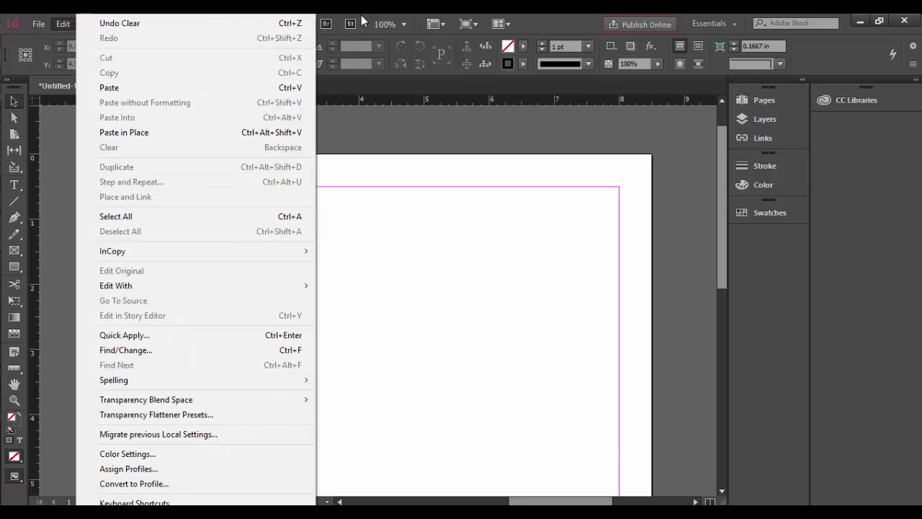
{"action": "left_click", "coordinate": [366, 25]}
{"action": "left_click", "coordinate": [288, 24]}
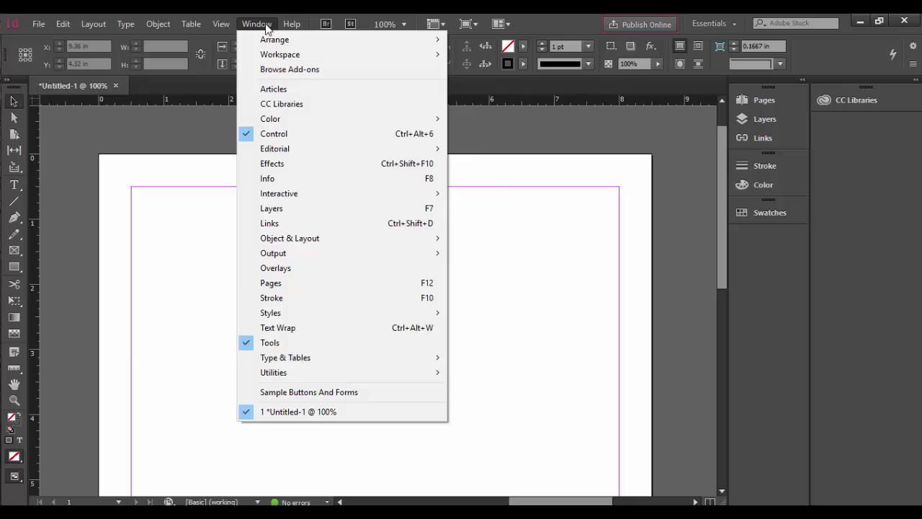
{"action": "mouse_move", "coordinate": [261, 27]}
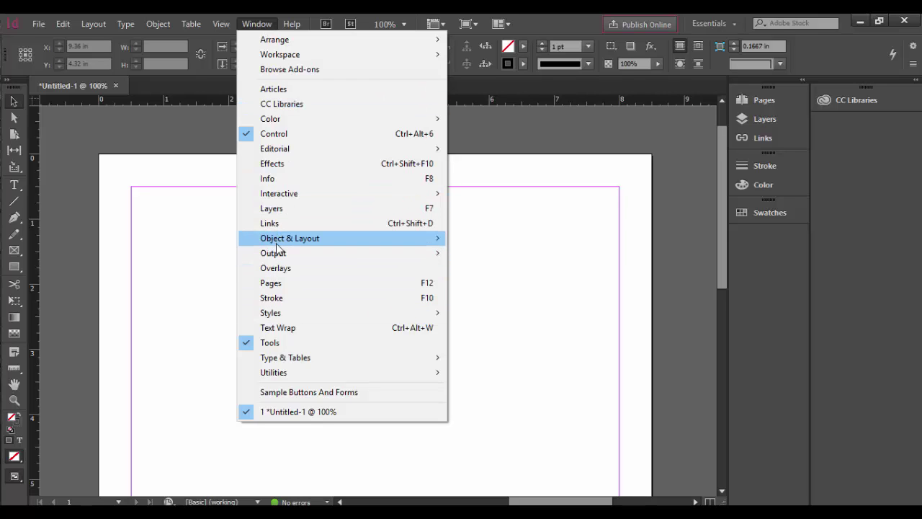
{"action": "left_click", "coordinate": [285, 284]}
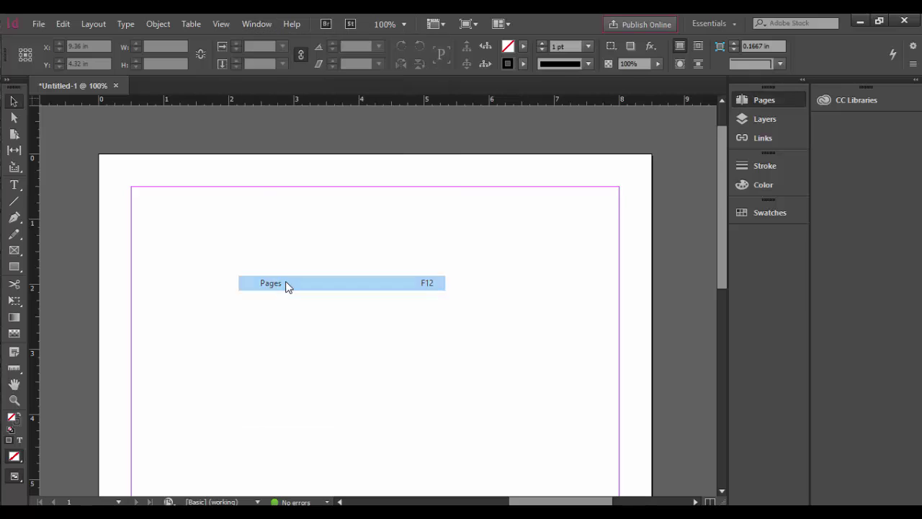
{"action": "left_click", "coordinate": [788, 94]}
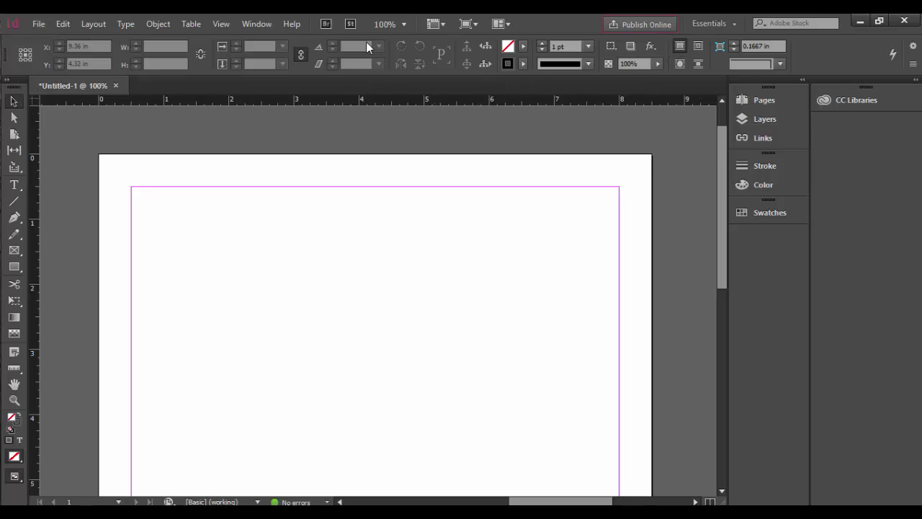
With the Type tool, view paragraph then character formatting controls, then return to the Selection tool
{"action": "left_click", "coordinate": [14, 186]}
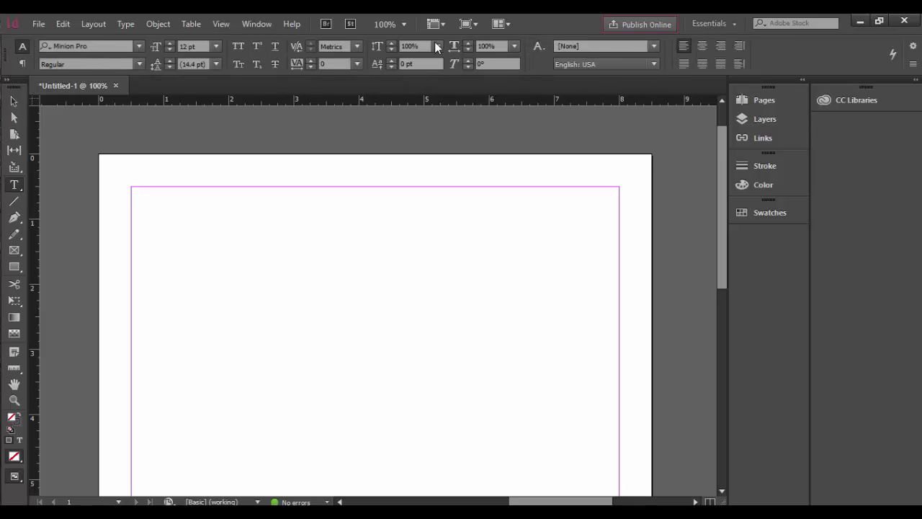
{"action": "left_click", "coordinate": [21, 65]}
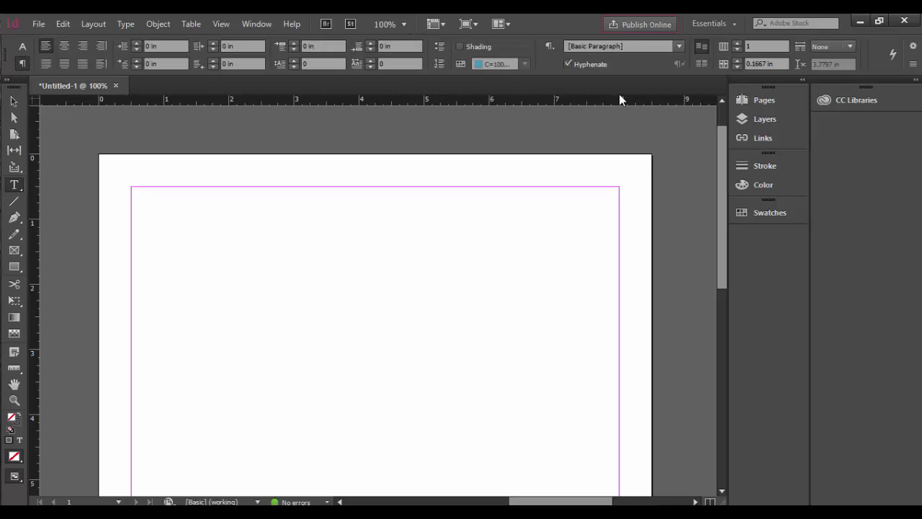
{"action": "left_click", "coordinate": [23, 46]}
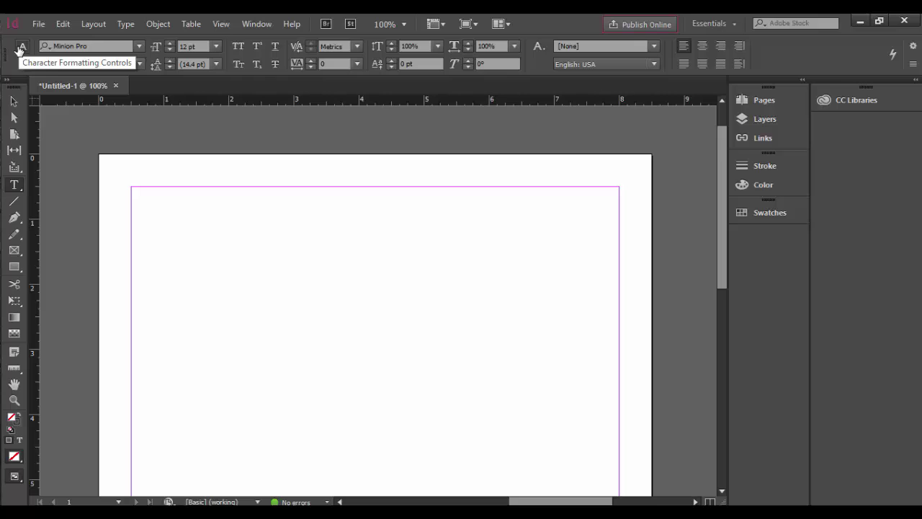
{"action": "left_click", "coordinate": [14, 101]}
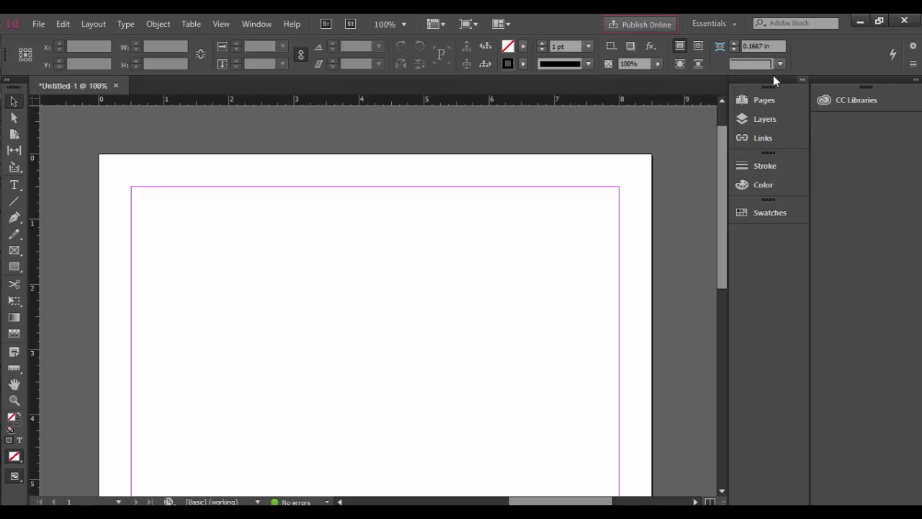
Apply the Typography workspace, then the Digital Publishing workspace
{"action": "left_click", "coordinate": [732, 26]}
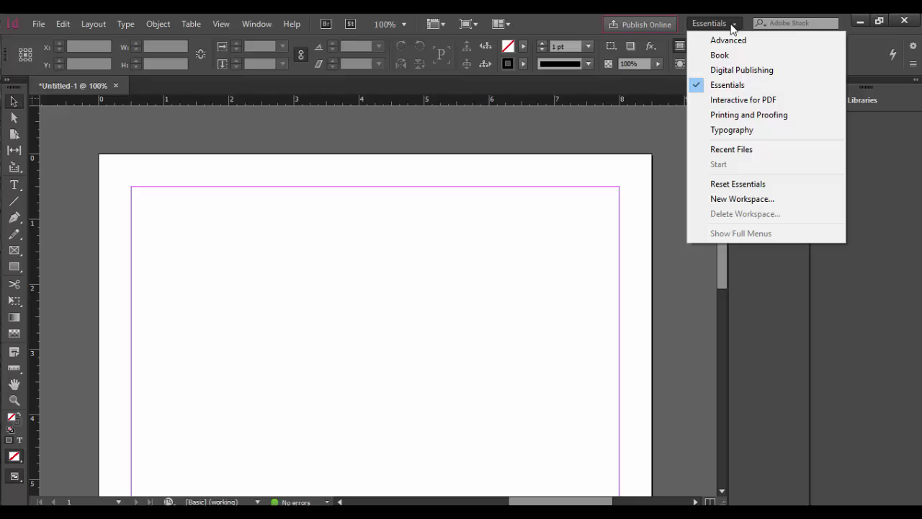
{"action": "left_click", "coordinate": [739, 133]}
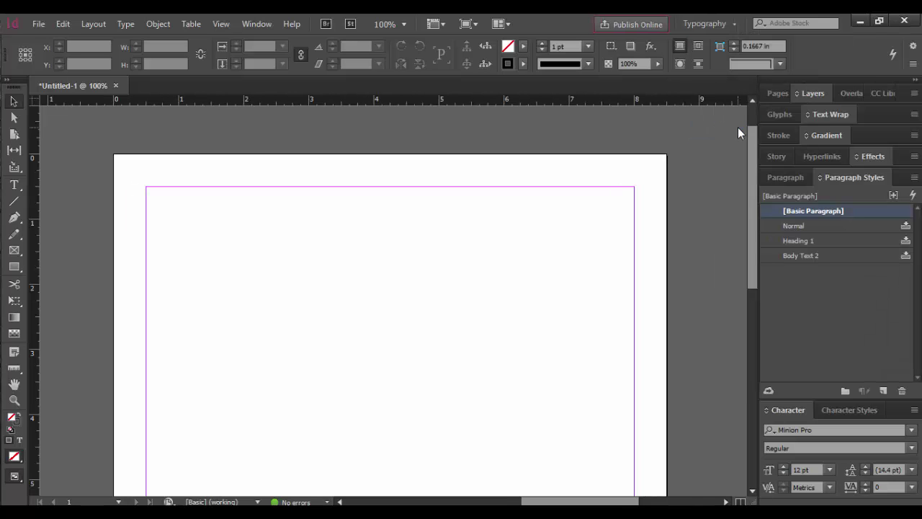
{"action": "left_click", "coordinate": [732, 24]}
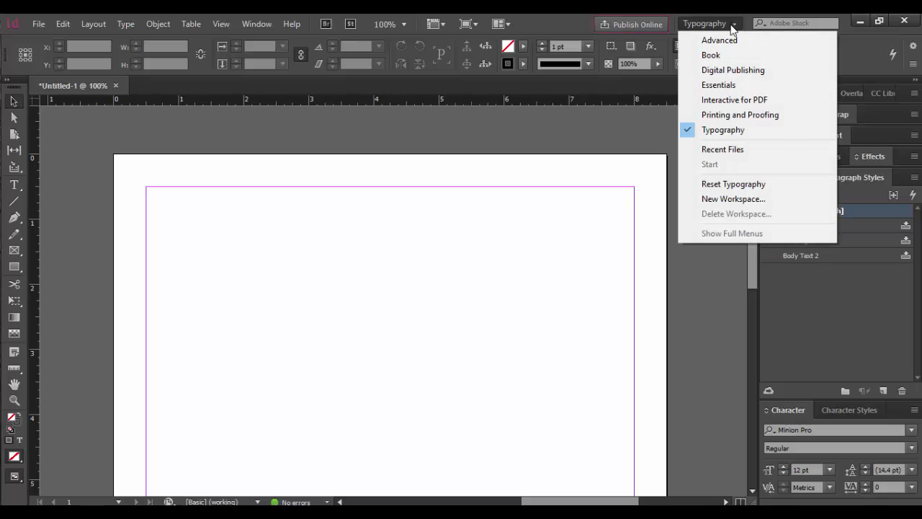
{"action": "left_click", "coordinate": [732, 69]}
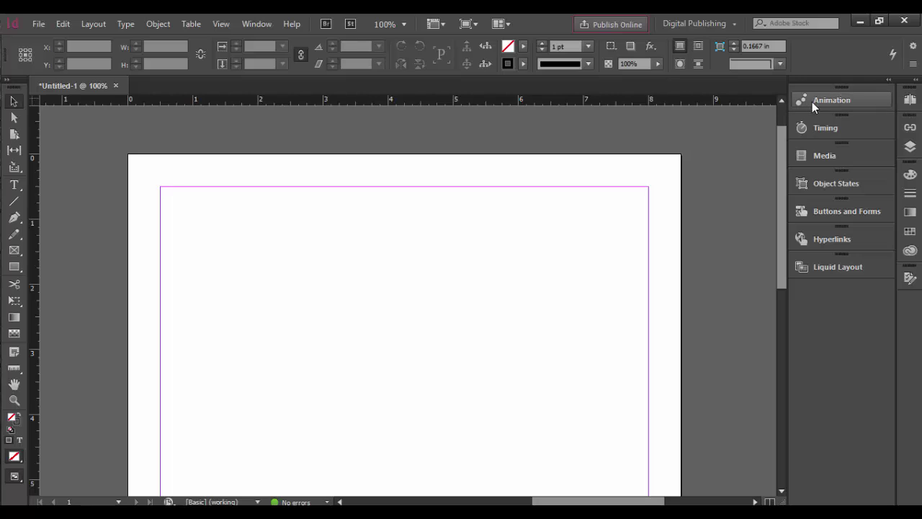
Toggle the Media panel open and closed twice
{"action": "left_click", "coordinate": [821, 156]}
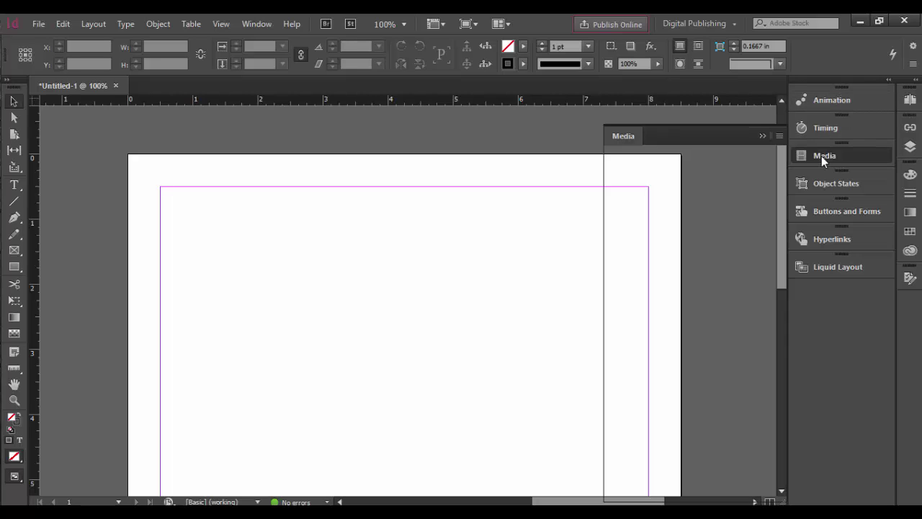
{"action": "left_click", "coordinate": [821, 155]}
{"action": "left_click", "coordinate": [822, 156]}
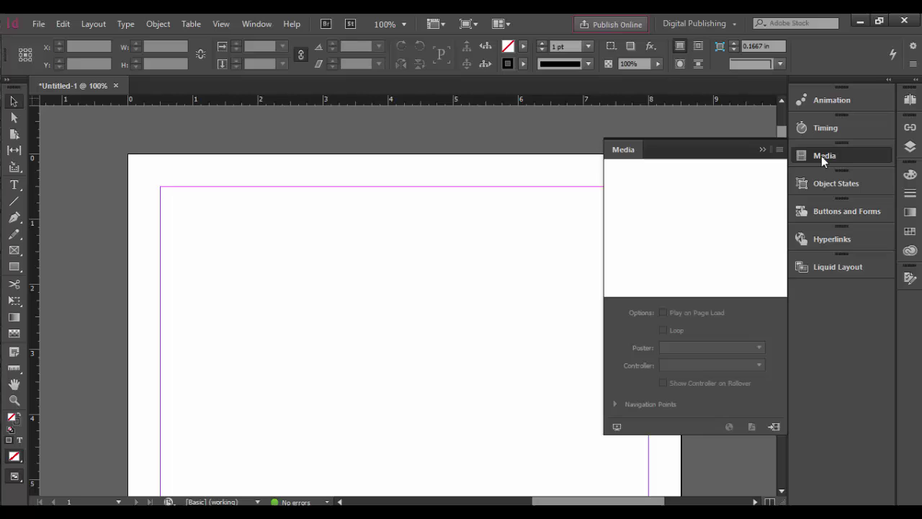
{"action": "left_click", "coordinate": [821, 155]}
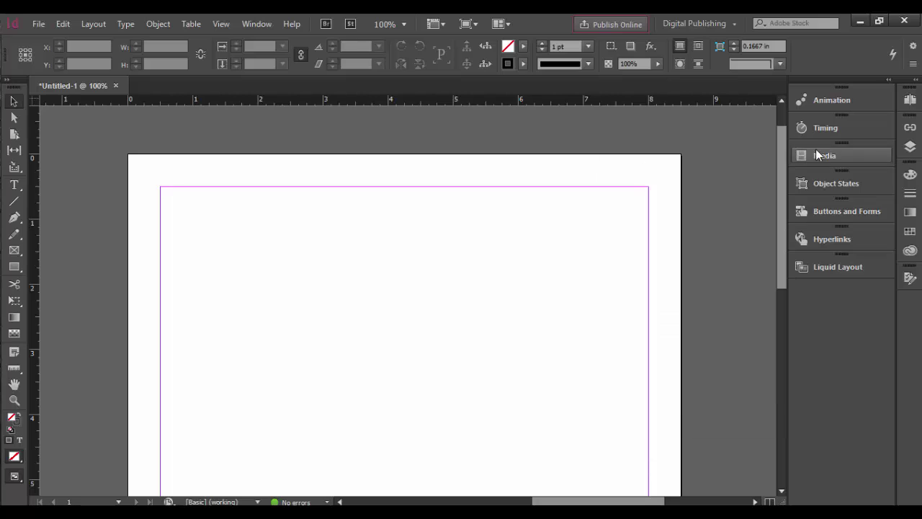
Expand the interactive panels to view Timing, Media, Object States, Buttons and Forms, Animation, then collapse them and expand Pages, Layers and Swatches
{"action": "left_click", "coordinate": [889, 81]}
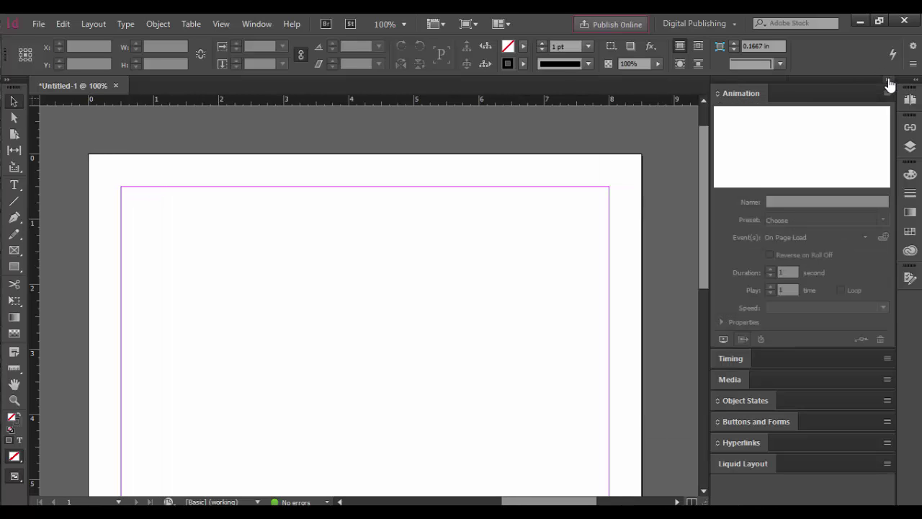
{"action": "left_click", "coordinate": [731, 358]}
{"action": "left_click", "coordinate": [731, 405]}
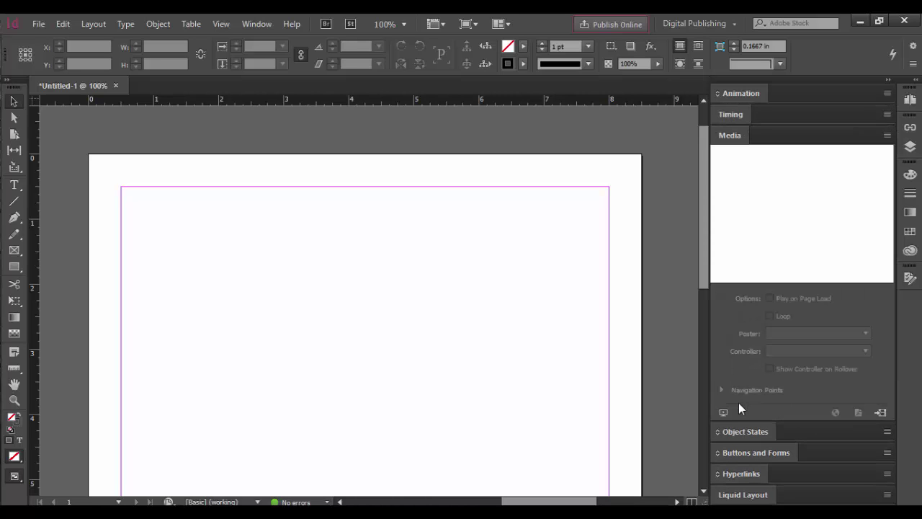
{"action": "left_click", "coordinate": [741, 433]}
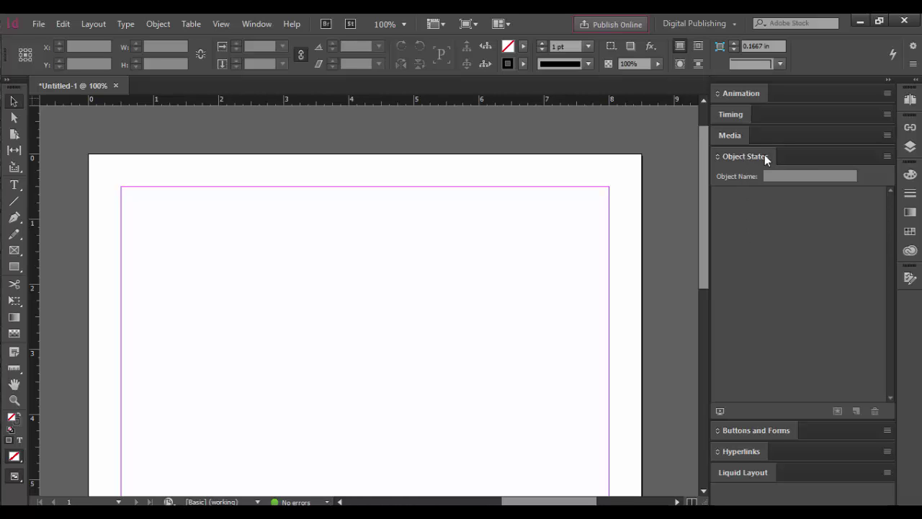
{"action": "left_click", "coordinate": [748, 430]}
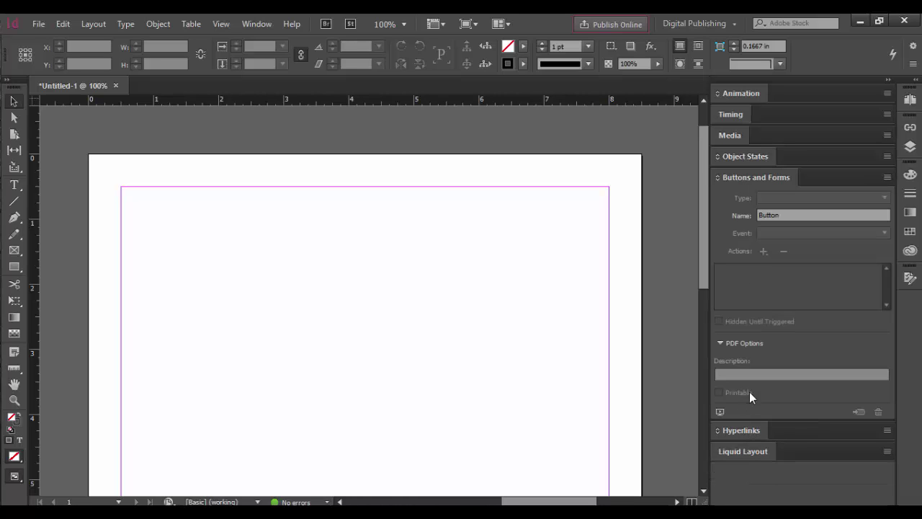
{"action": "left_click", "coordinate": [744, 92]}
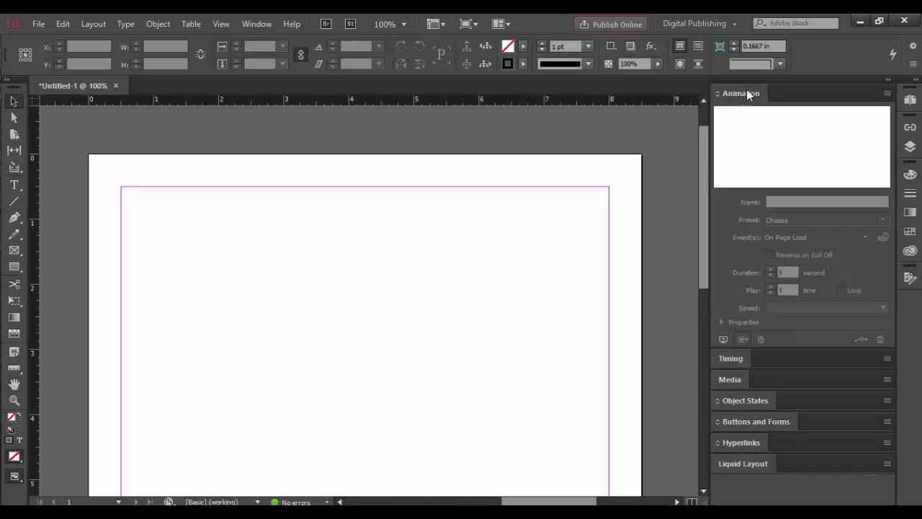
{"action": "left_click", "coordinate": [889, 80]}
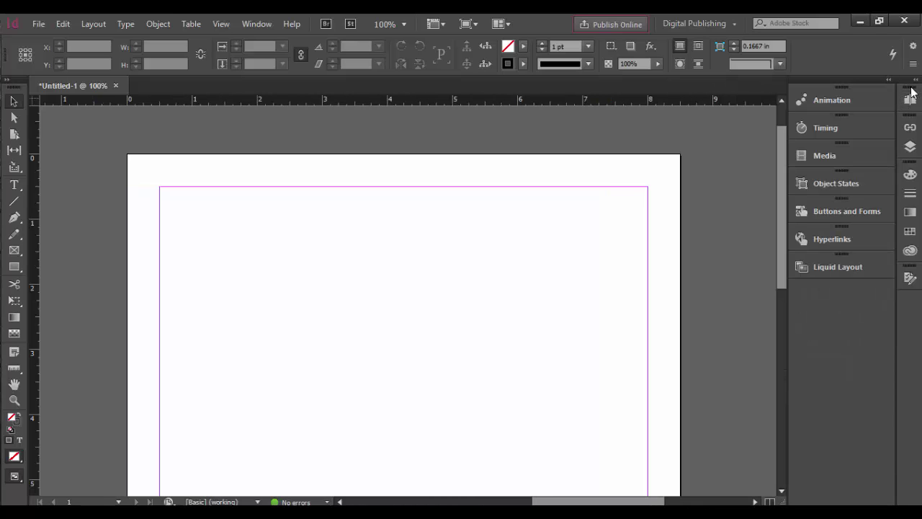
{"action": "left_click", "coordinate": [915, 83]}
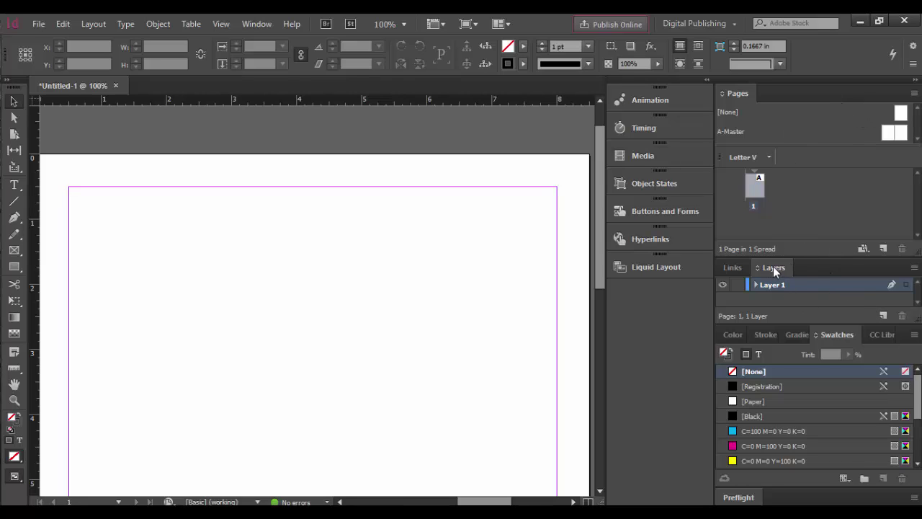
Float the Layers panel, resize, collapse and expand it, then group it with Links
{"action": "left_click_drag", "start_coordinate": [775, 266], "coordinate": [241, 195]}
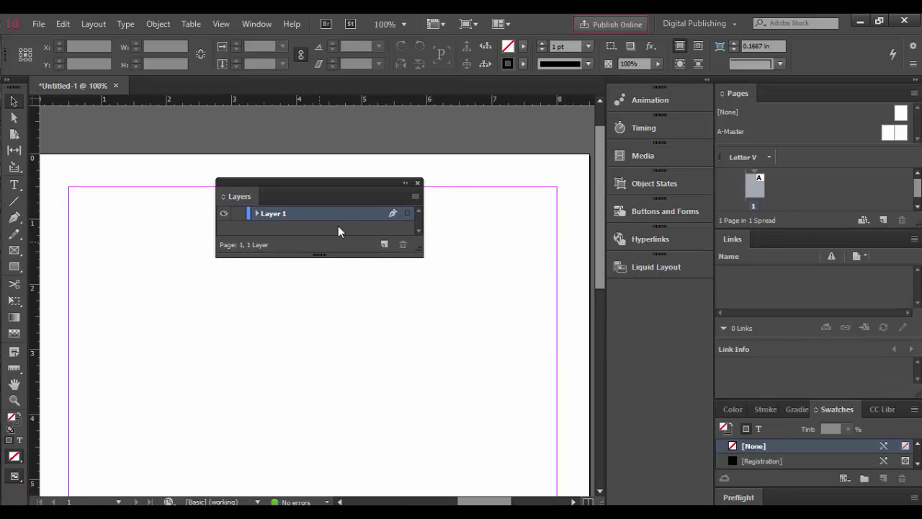
{"action": "left_click_drag", "start_coordinate": [422, 256], "coordinate": [460, 374]}
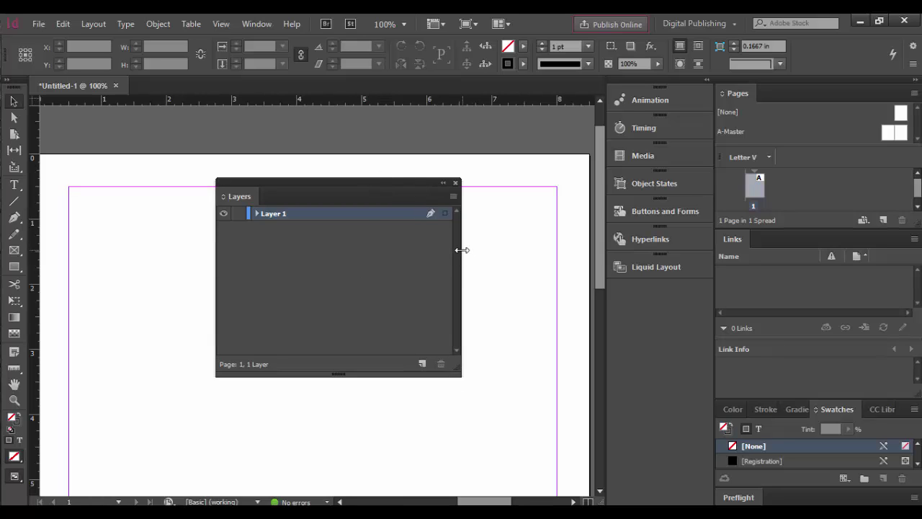
{"action": "left_click_drag", "start_coordinate": [462, 246], "coordinate": [345, 246]}
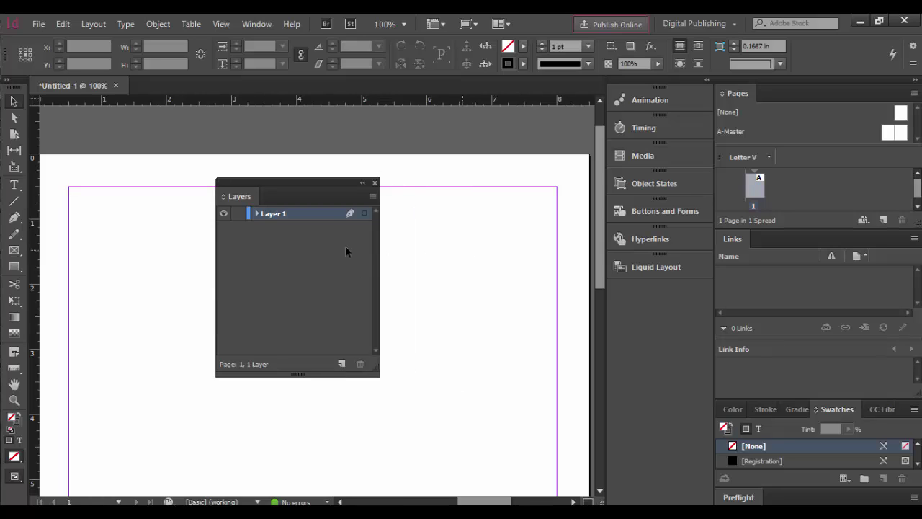
{"action": "left_click", "coordinate": [361, 183]}
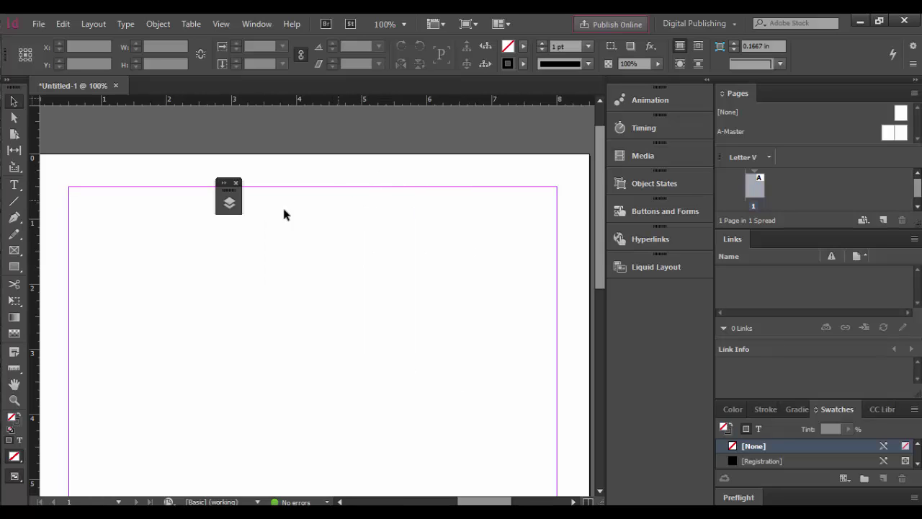
{"action": "left_click", "coordinate": [224, 183]}
{"action": "left_click_drag", "start_coordinate": [281, 192], "coordinate": [640, 295]}
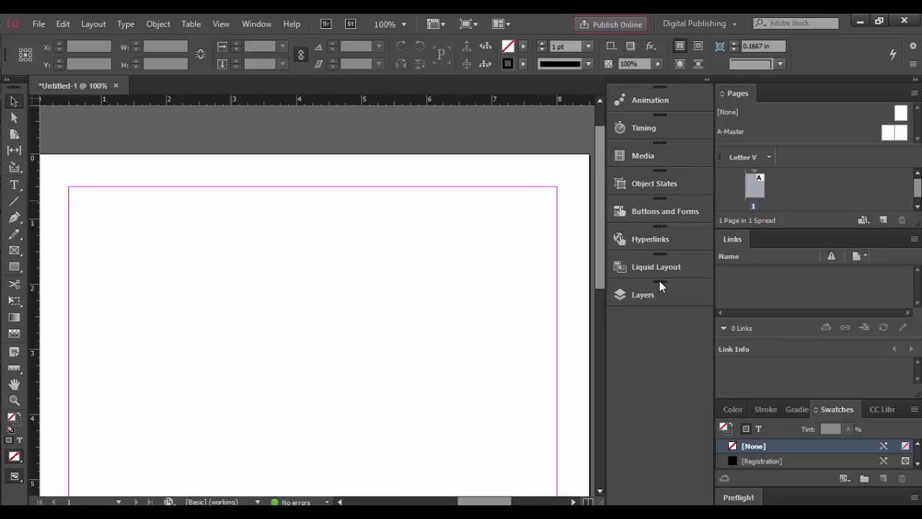
{"action": "left_click_drag", "start_coordinate": [660, 283], "coordinate": [810, 249]}
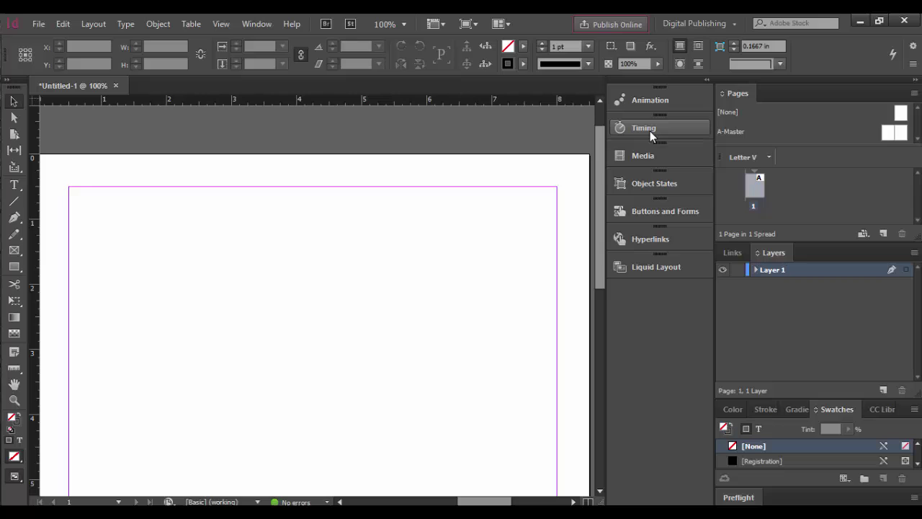
Pull the Timing, Hyperlinks and Media panels out of the dock and close them
{"action": "left_click_drag", "start_coordinate": [650, 127], "coordinate": [273, 254]}
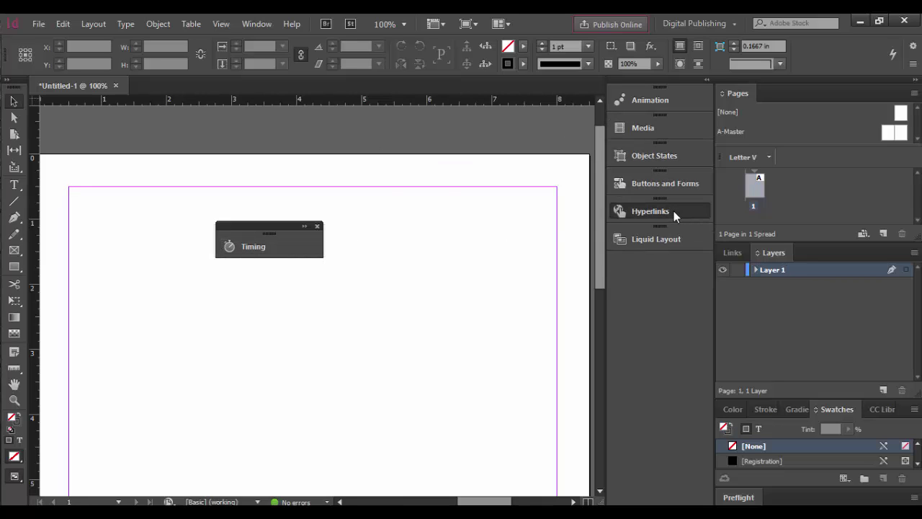
{"action": "left_click_drag", "start_coordinate": [673, 211], "coordinate": [403, 334]}
{"action": "left_click_drag", "start_coordinate": [653, 131], "coordinate": [438, 287]}
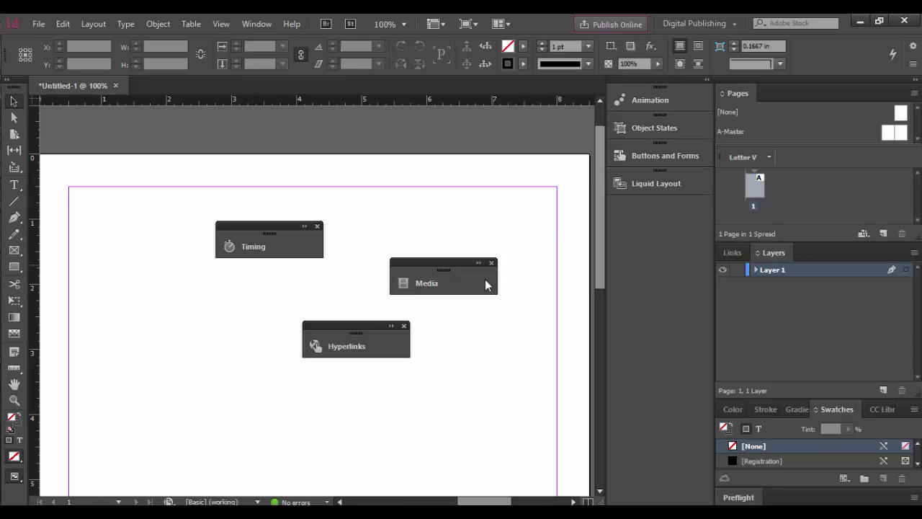
{"action": "left_click", "coordinate": [491, 262]}
{"action": "left_click", "coordinate": [404, 327]}
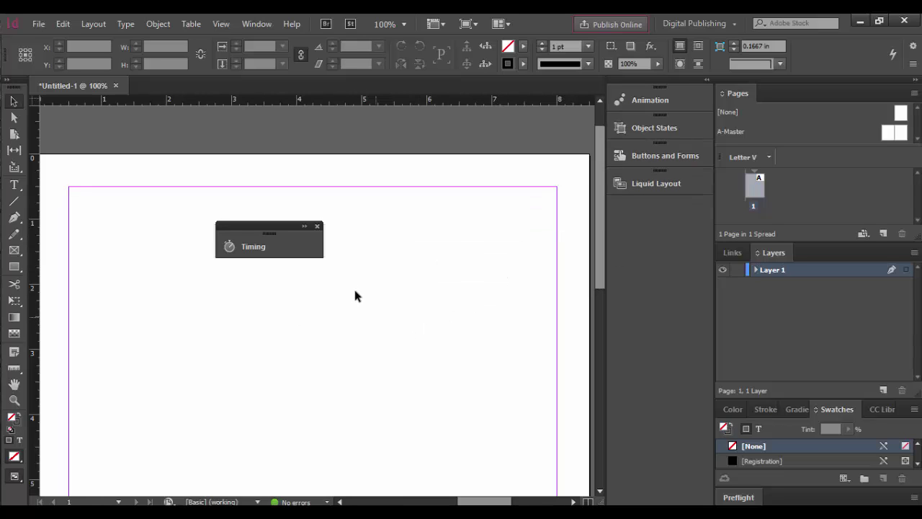
{"action": "left_click", "coordinate": [317, 226]}
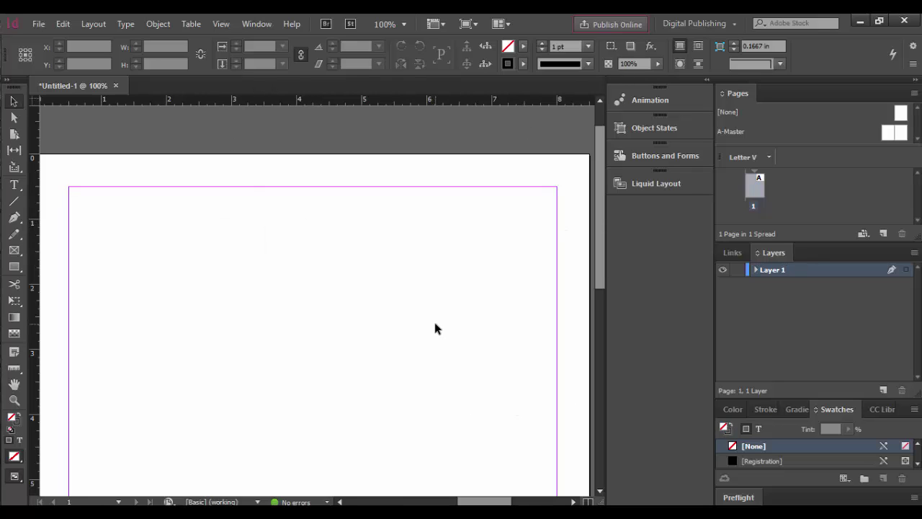
Save the current panel layout as a new workspace named 'myworkspace'
{"action": "left_click", "coordinate": [716, 26]}
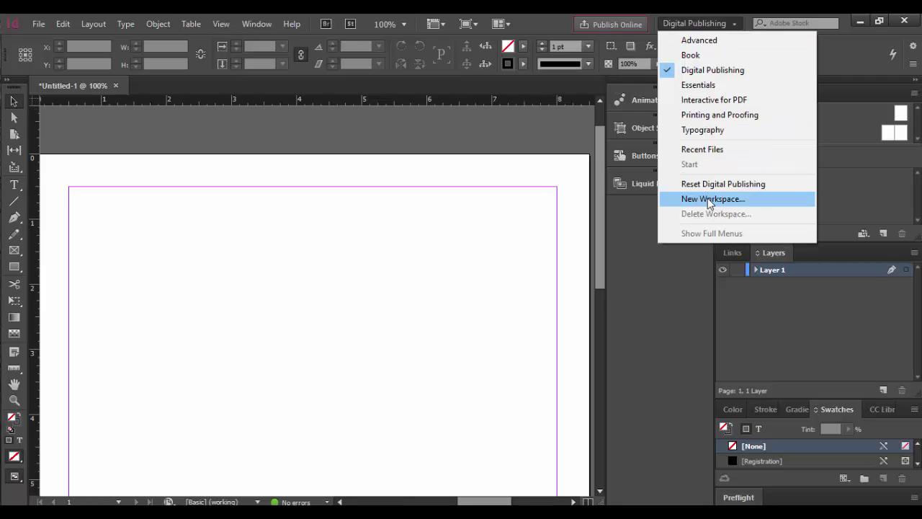
{"action": "left_click", "coordinate": [705, 202]}
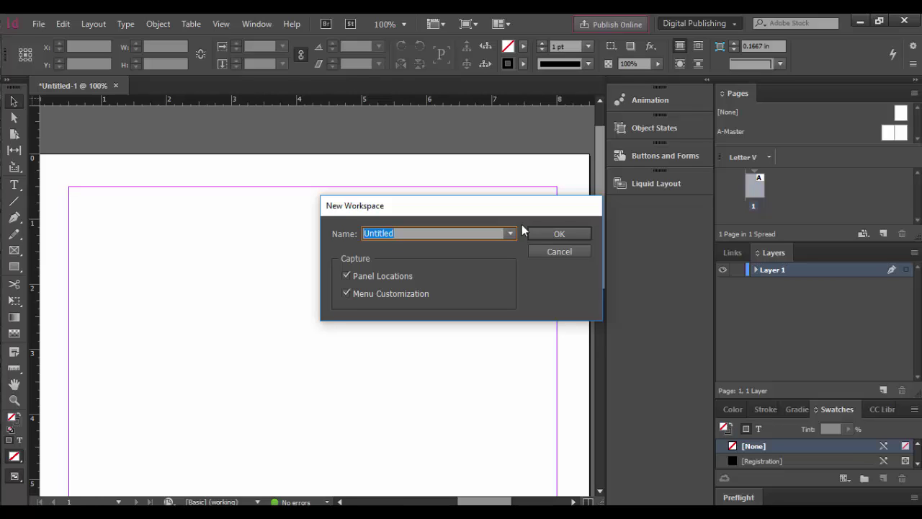
{"action": "type", "text": "myworkspace"}
{"action": "left_click", "coordinate": [569, 233]}
Switch to the Essentials workspace, then back to myworkspace
{"action": "left_click", "coordinate": [715, 26]}
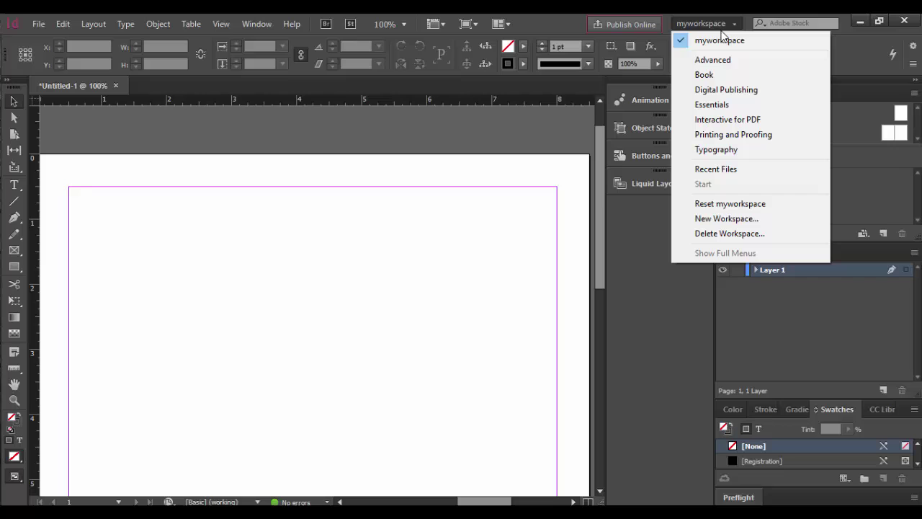
{"action": "left_click", "coordinate": [711, 105]}
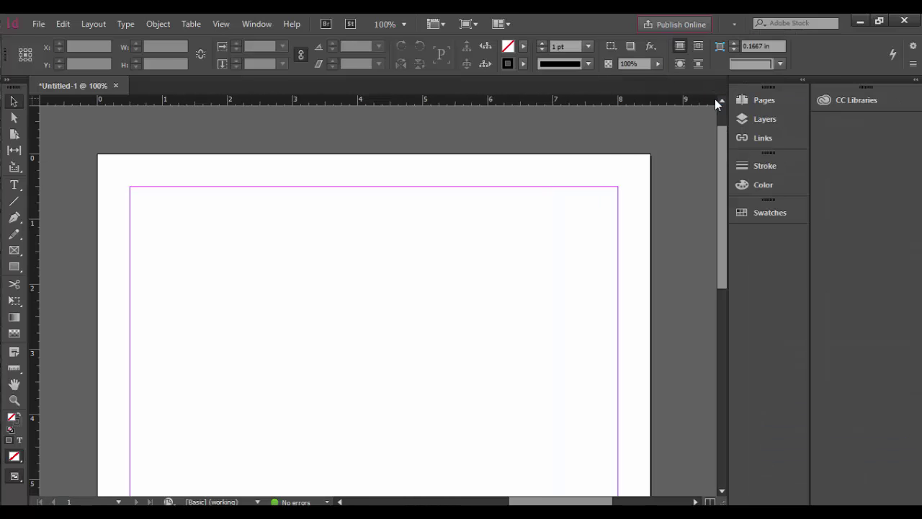
{"action": "left_click", "coordinate": [733, 24]}
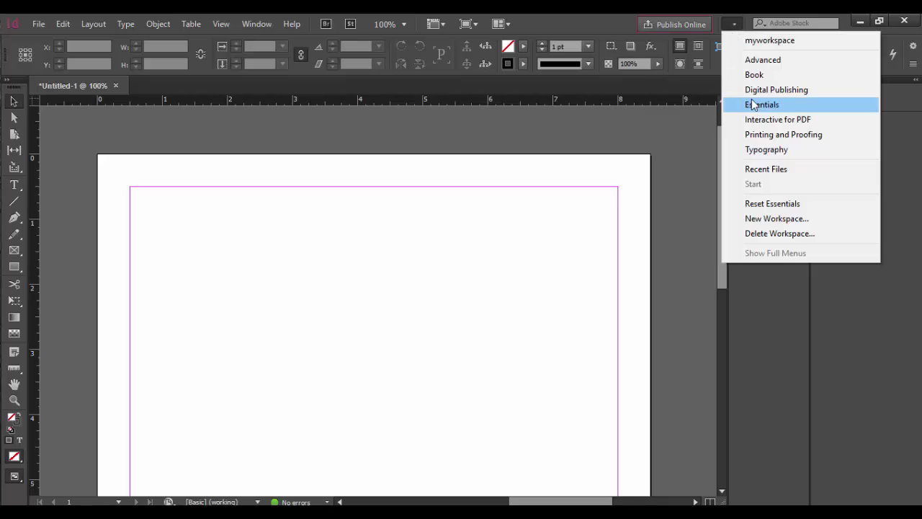
{"action": "left_click", "coordinate": [762, 41]}
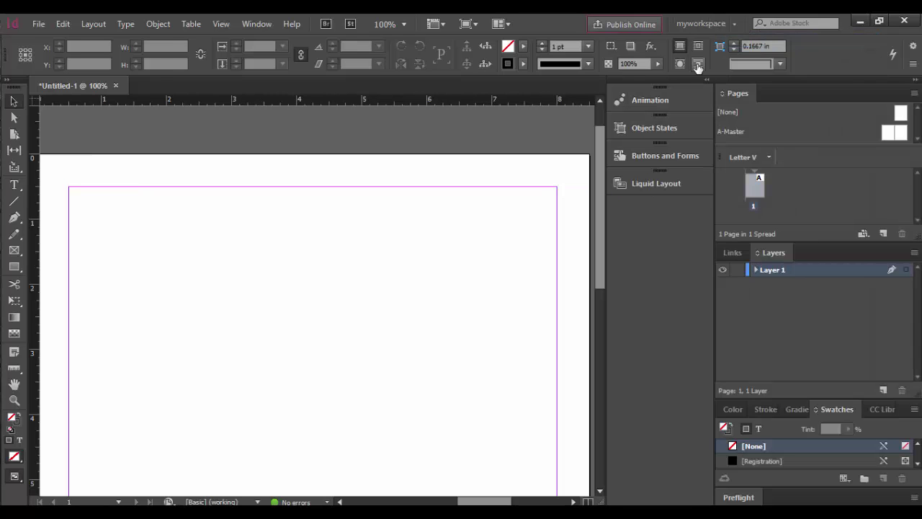
{"action": "left_click", "coordinate": [716, 27]}
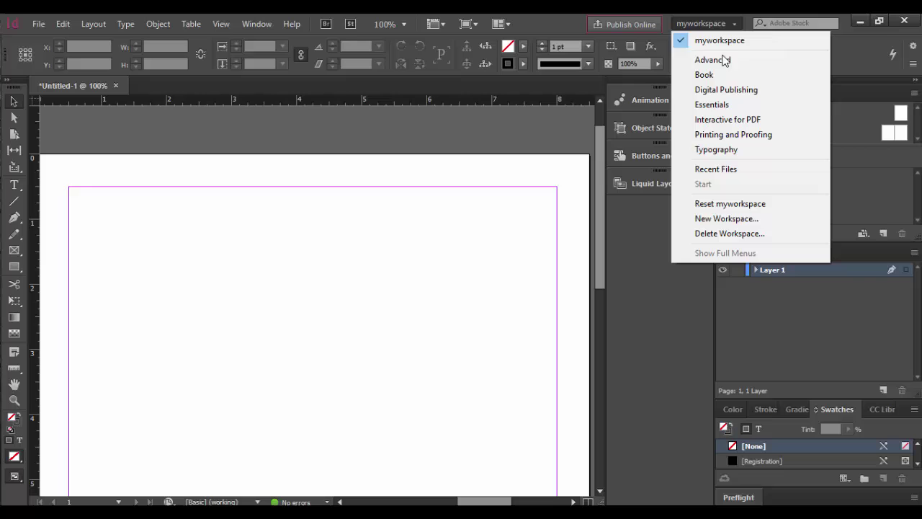
Switch to Essentials and reset it to its default layout
{"action": "left_click", "coordinate": [715, 98]}
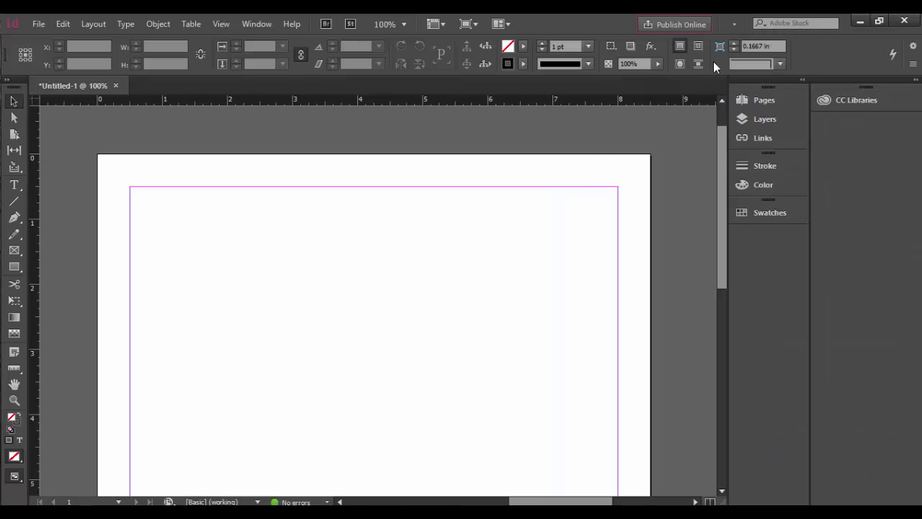
{"action": "left_click", "coordinate": [735, 26]}
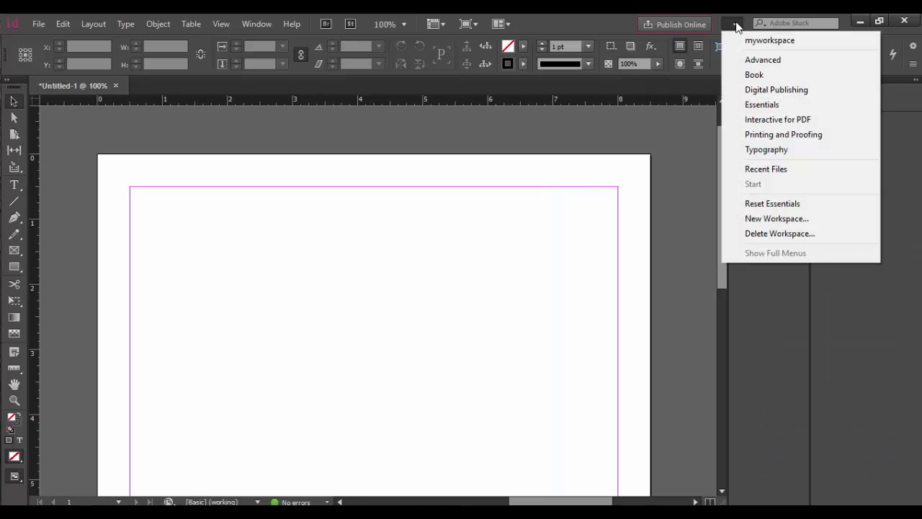
{"action": "left_click", "coordinate": [772, 203]}
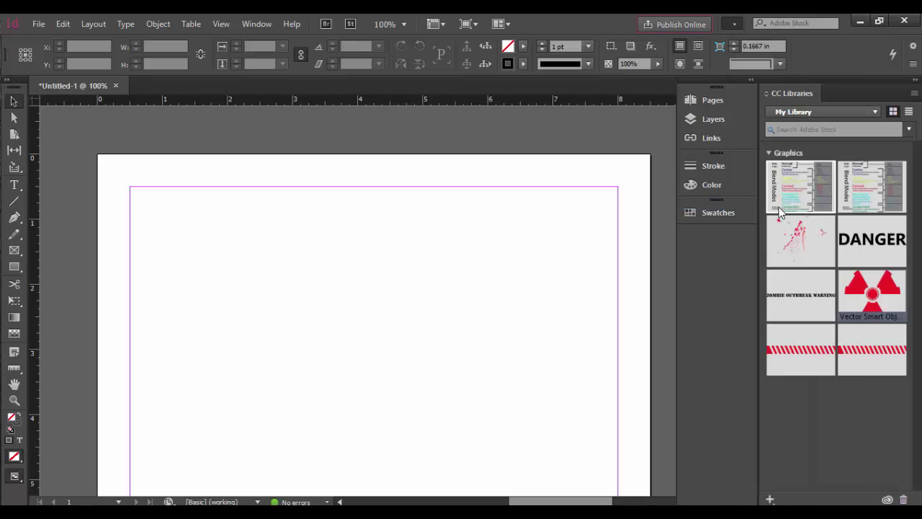
Collapse the CC Libraries panel and toggle the toolbox to two columns and back to one
{"action": "left_click", "coordinate": [915, 81]}
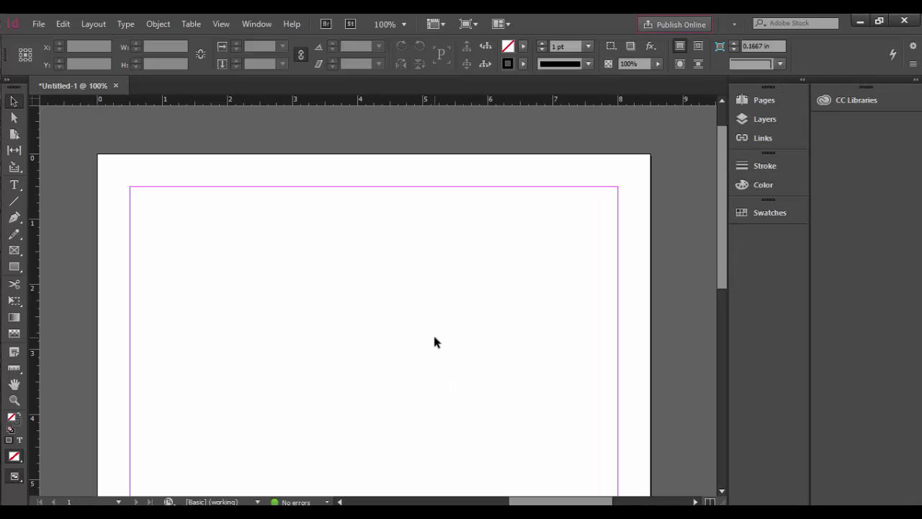
{"action": "left_click", "coordinate": [9, 81]}
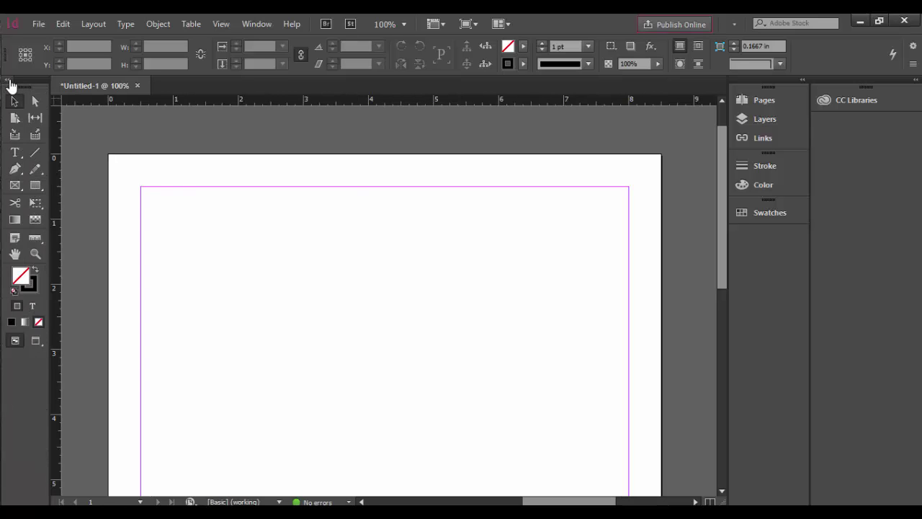
{"action": "left_click", "coordinate": [9, 81]}
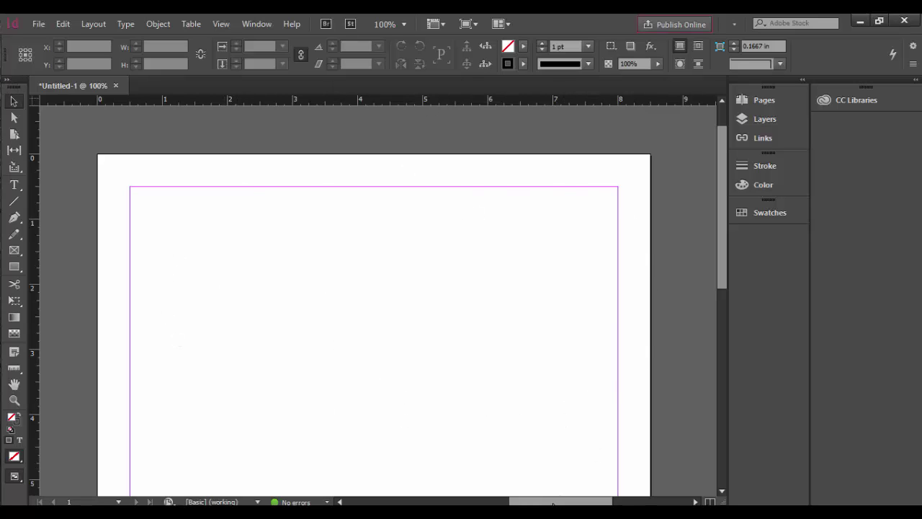
{"action": "mouse_move", "coordinate": [561, 501]}
{"action": "left_mouse_down"}
{"action": "mouse_move", "coordinate": [634, 501]}
{"action": "mouse_move", "coordinate": [525, 502]}
{"action": "mouse_move", "coordinate": [570, 502]}
{"action": "mouse_move", "coordinate": [548, 502]}
{"action": "mouse_move", "coordinate": [560, 502]}
{"action": "left_mouse_up"}
{"action": "left_click_drag", "start_coordinate": [726, 265], "coordinate": [713, 279]}
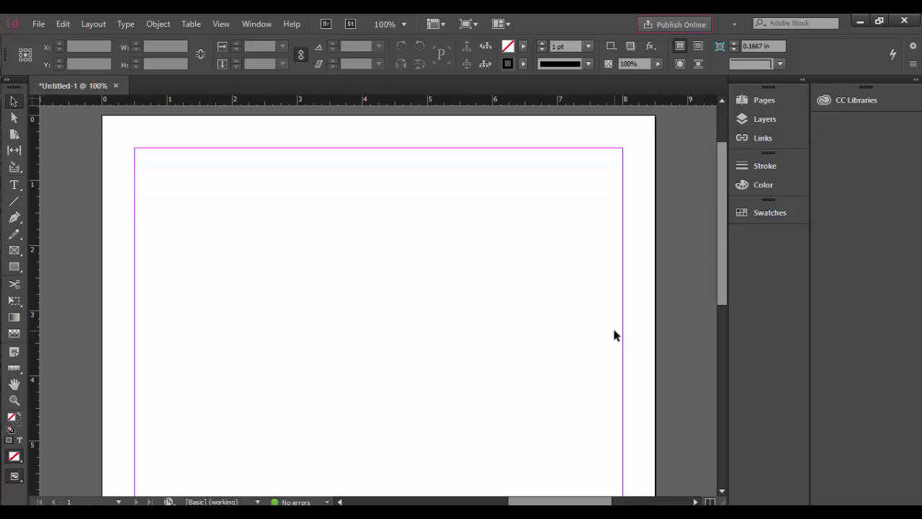